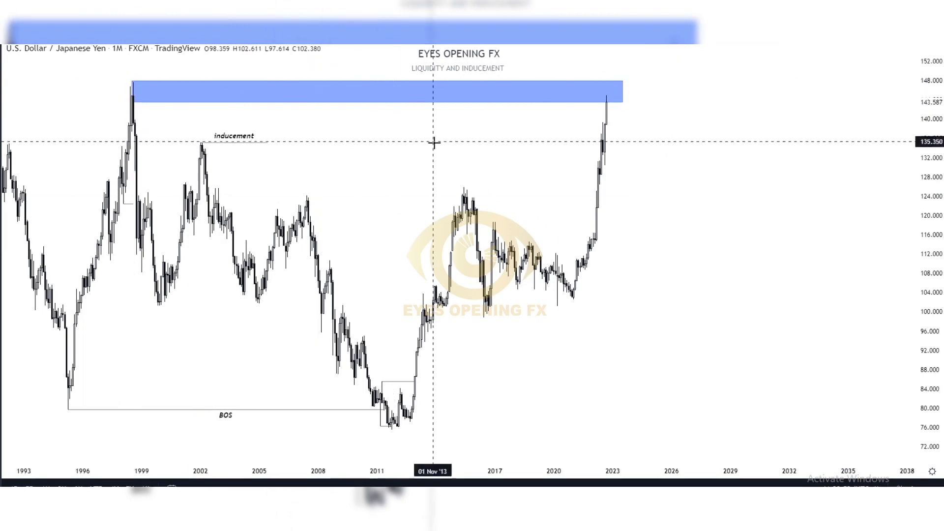
Shrink the blue supply rectangle at the 1998 high into a thin strip just under 145, reaching the latest candle.
{"action": "left_click_drag", "start_coordinate": [622, 102], "coordinate": [613, 97]}
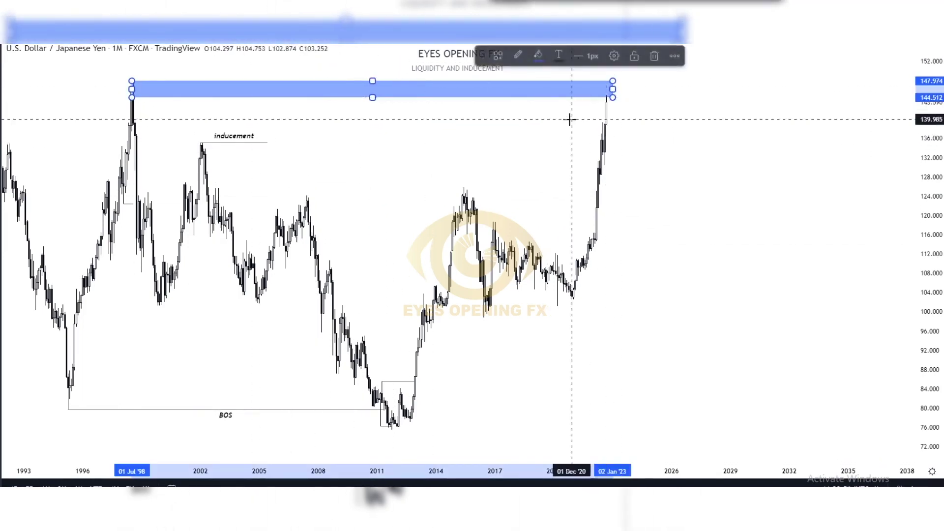
{"action": "left_click_drag", "start_coordinate": [568, 119], "coordinate": [544, 116]}
{"action": "scroll", "coordinate": [545, 156], "scroll_direction": "up", "scroll_amount": 1}
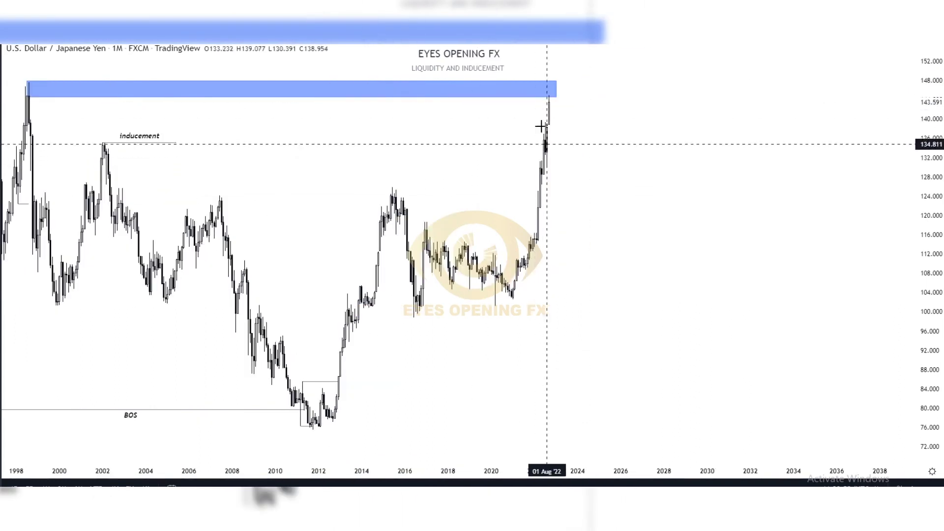
{"action": "left_click_drag", "start_coordinate": [553, 81], "coordinate": [554, 96]}
{"action": "left_click", "coordinate": [512, 116]}
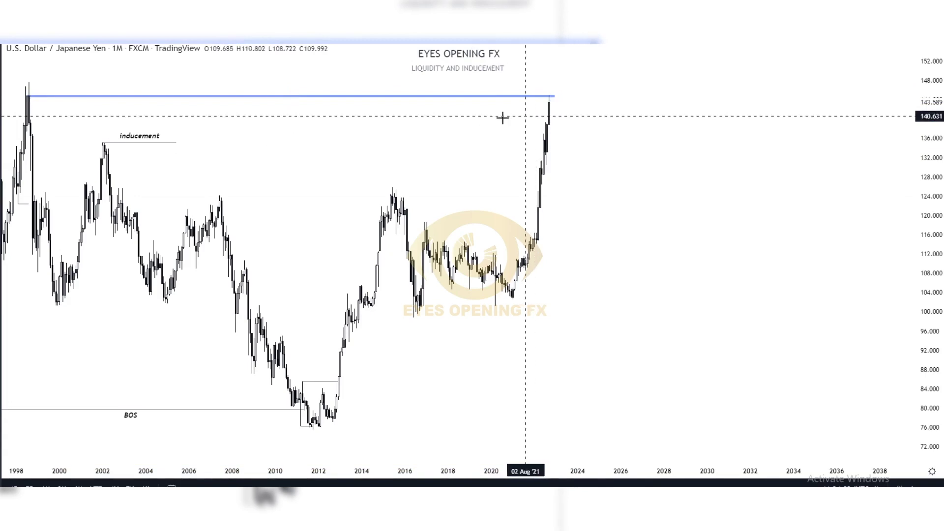
Draw a horizontal line from the 2015 high across to the 2022 rally at about 125.9.
{"action": "scroll", "coordinate": [509, 109], "scroll_direction": "up", "scroll_amount": 1}
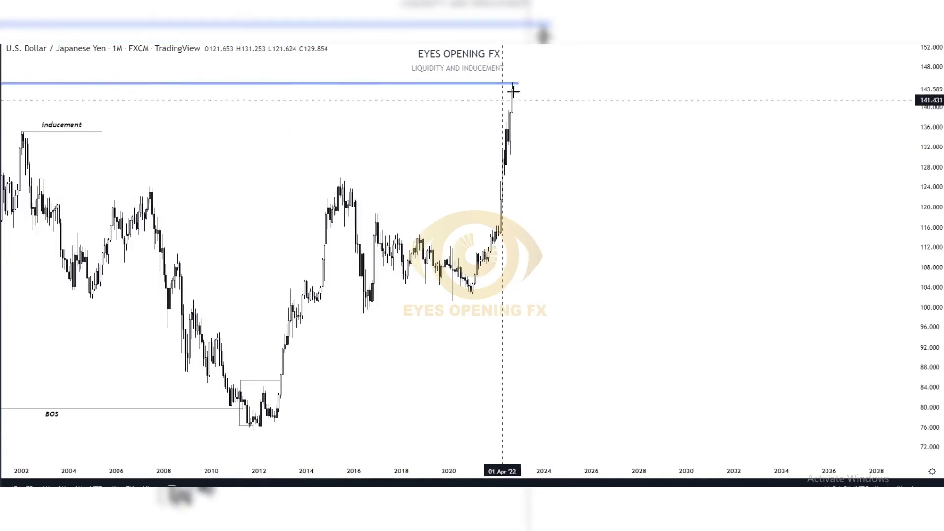
{"action": "scroll", "coordinate": [462, 182], "scroll_direction": "down", "scroll_amount": 2}
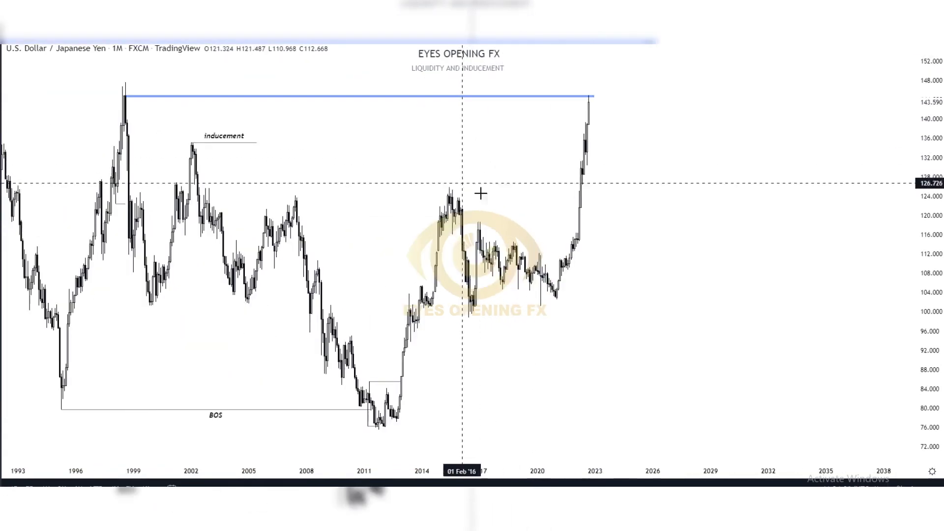
{"action": "scroll", "coordinate": [576, 195], "scroll_direction": "up", "scroll_amount": 4}
{"action": "scroll", "coordinate": [412, 182], "scroll_direction": "down", "scroll_amount": 2}
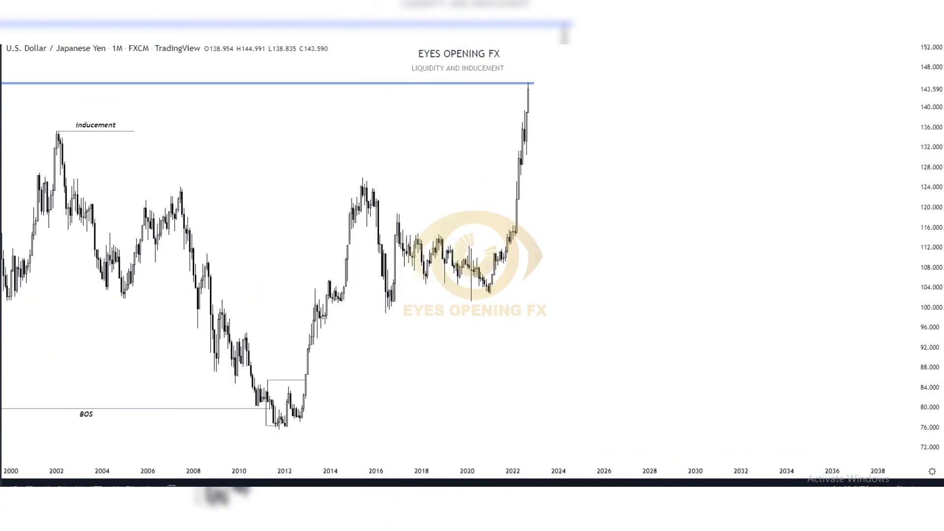
{"action": "left_click", "coordinate": [362, 177]}
{"action": "left_click", "coordinate": [517, 179]}
{"action": "left_click", "coordinate": [429, 162]}
Switch the chart to the weekly timeframe and mark the first 2022 pullback's swing high and low with brush dots.
{"action": "scroll", "coordinate": [284, 57], "scroll_direction": "up", "scroll_amount": 2}
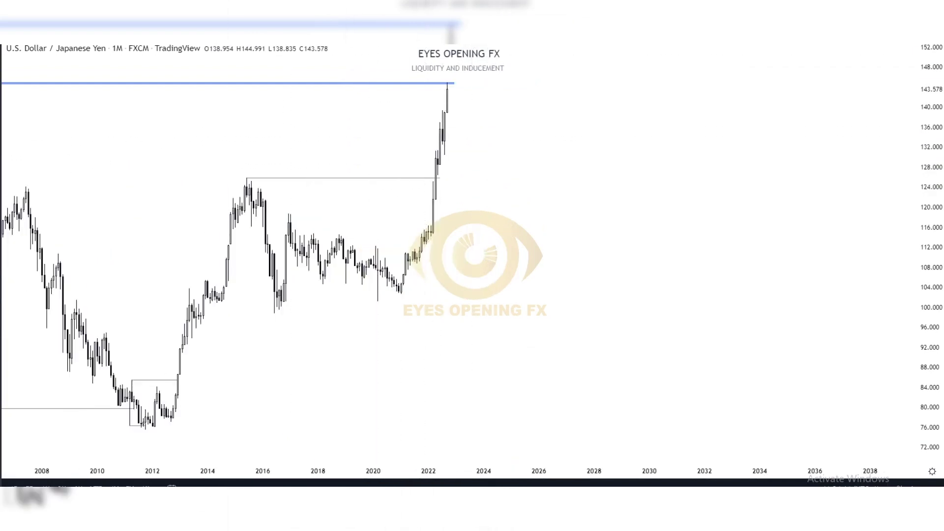
{"action": "left_click", "coordinate": [280, 36]}
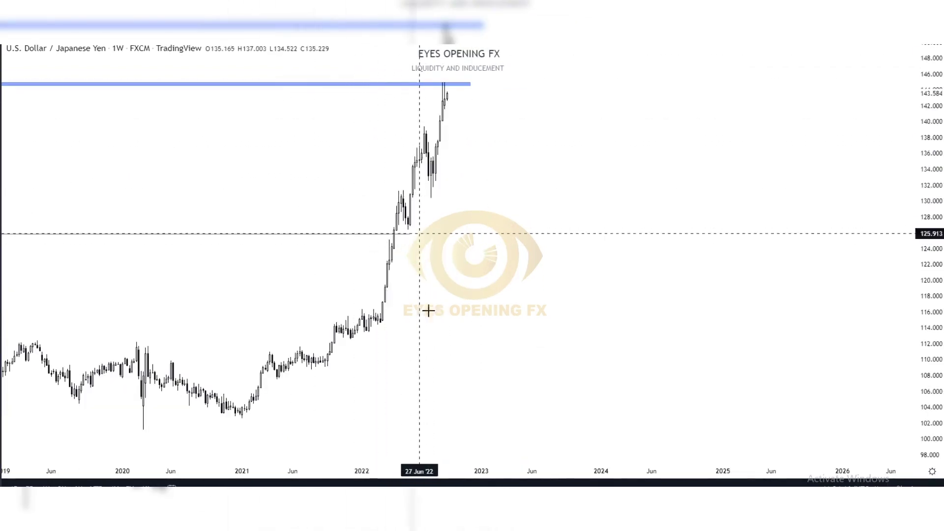
{"action": "left_click", "coordinate": [399, 190]}
{"action": "left_click", "coordinate": [408, 226]}
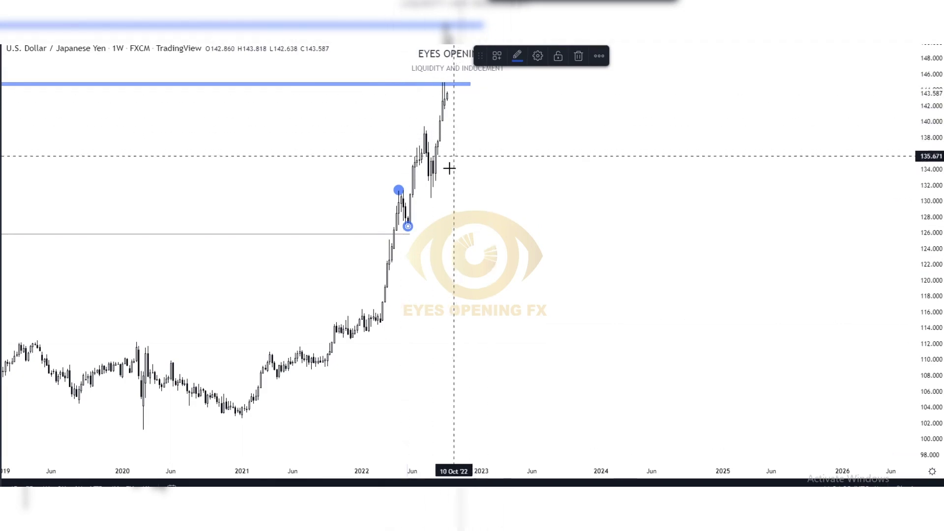
Mark the July 2022 high, the August low and the September peak at the supply strip with brush dots.
{"action": "left_click_drag", "start_coordinate": [433, 189], "coordinate": [442, 105]}
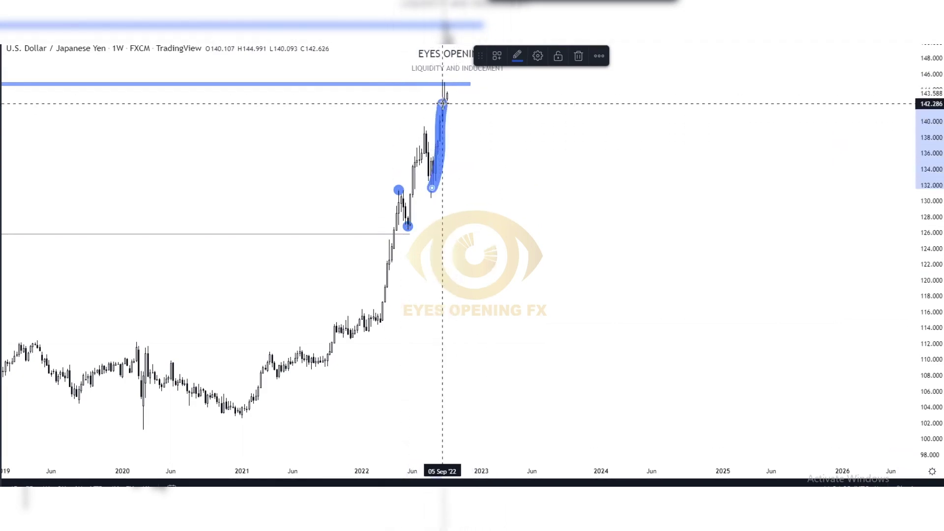
{"action": "key", "text": "ctrl+z"}
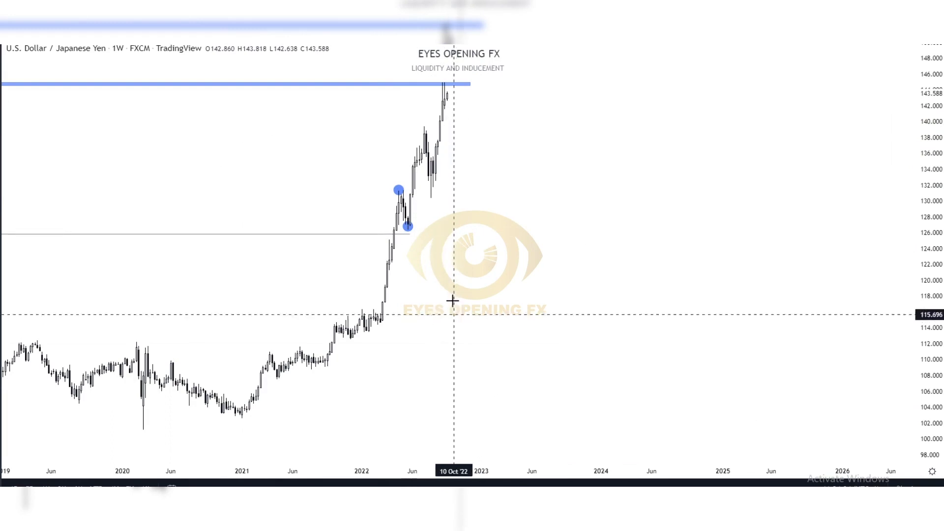
{"action": "left_click", "coordinate": [422, 127]}
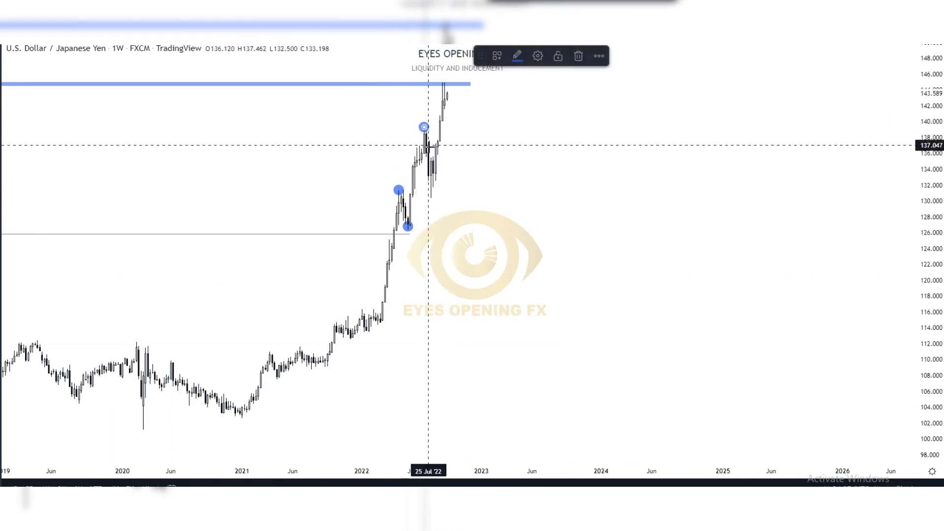
{"action": "left_click", "coordinate": [432, 192]}
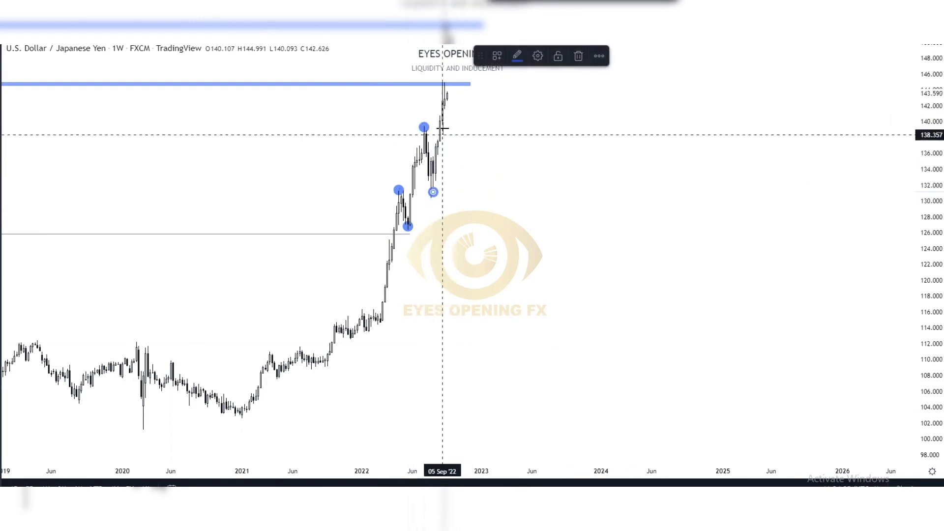
{"action": "left_click", "coordinate": [442, 81]}
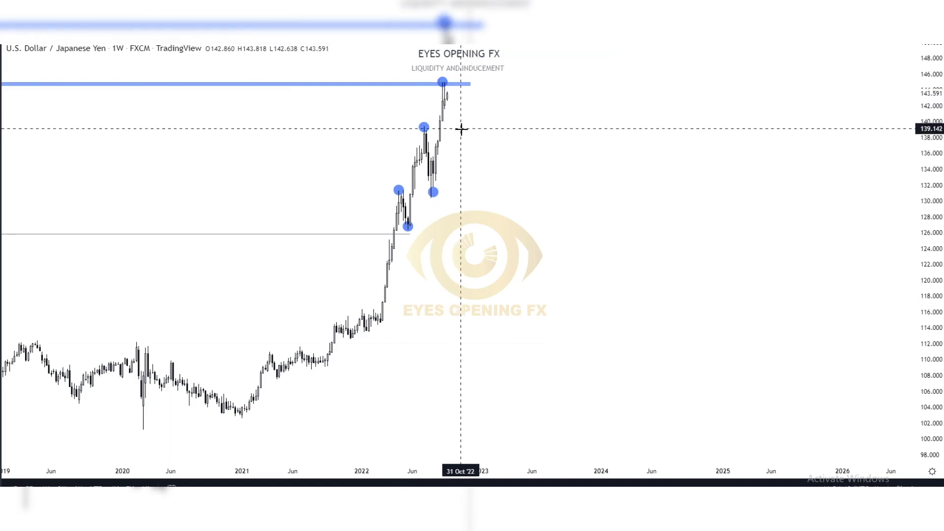
Draw a short horizontal line from the July 2022 high to the September rally and switch the chart to the daily timeframe.
{"action": "scroll", "coordinate": [472, 128], "scroll_direction": "down", "scroll_amount": 2}
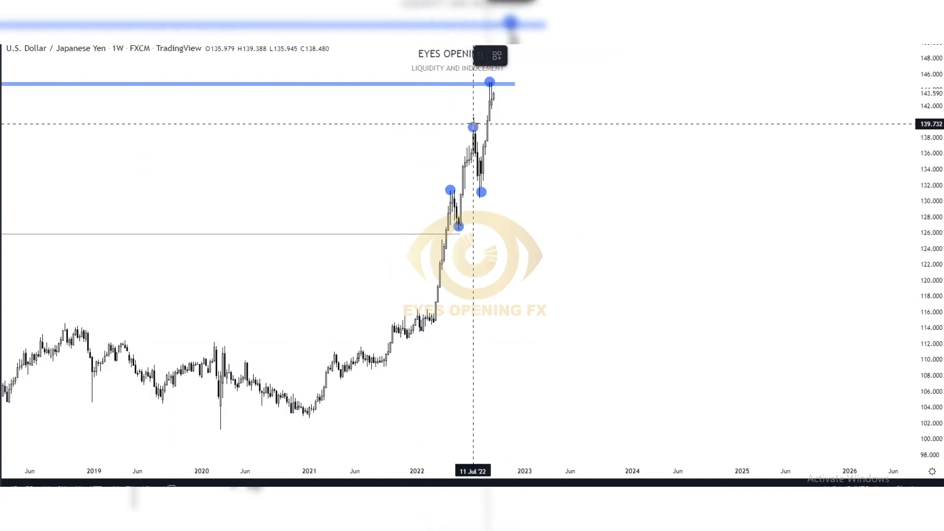
{"action": "left_click", "coordinate": [492, 130]}
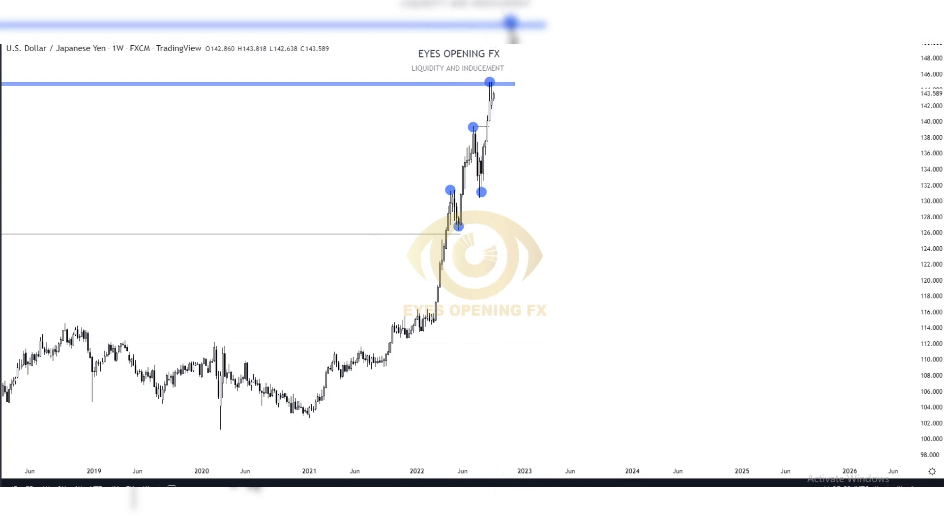
{"action": "left_click", "coordinate": [217, 35]}
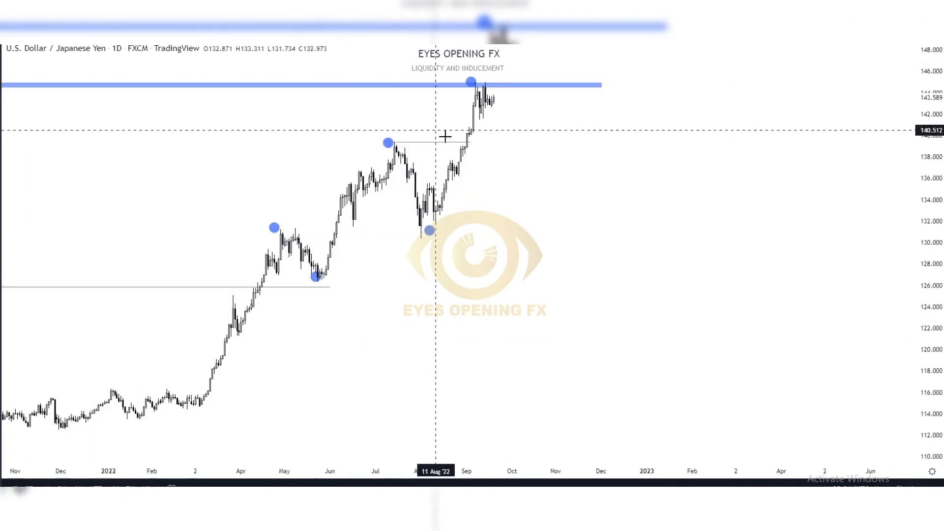
Try a freehand sketch around the September lows, delete it, and mark the two lows with a thin rectangle at about 141.5.
{"action": "scroll", "coordinate": [454, 149], "scroll_direction": "up", "scroll_amount": 4}
{"action": "scroll", "coordinate": [365, 154], "scroll_direction": "down", "scroll_amount": 2}
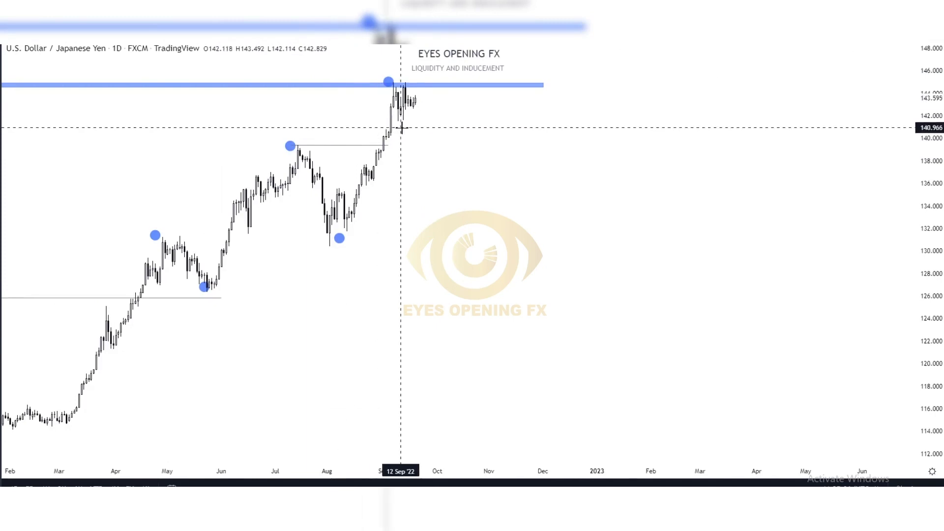
{"action": "scroll", "coordinate": [409, 207], "scroll_direction": "up", "scroll_amount": 2}
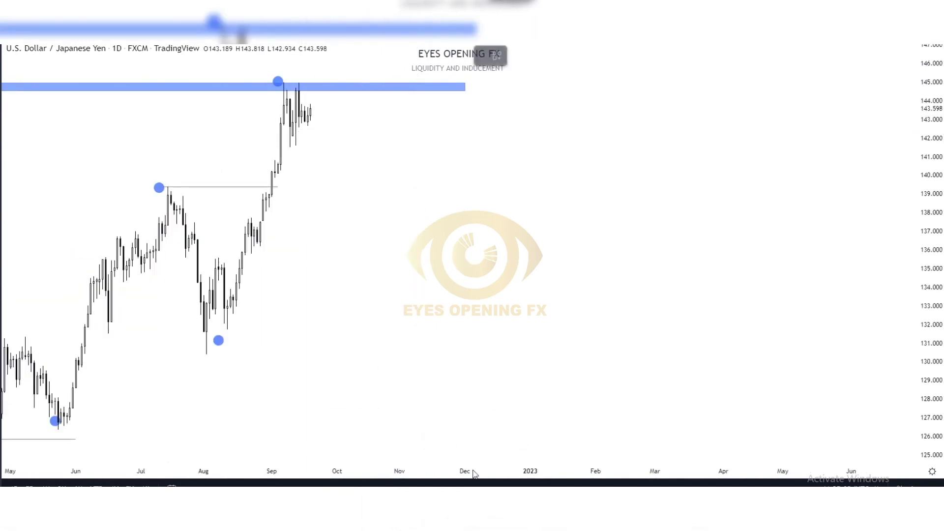
{"action": "mouse_move", "coordinate": [280, 146]}
{"action": "left_mouse_down"}
{"action": "mouse_move", "coordinate": [295, 144]}
{"action": "mouse_move", "coordinate": [301, 88]}
{"action": "left_mouse_up"}
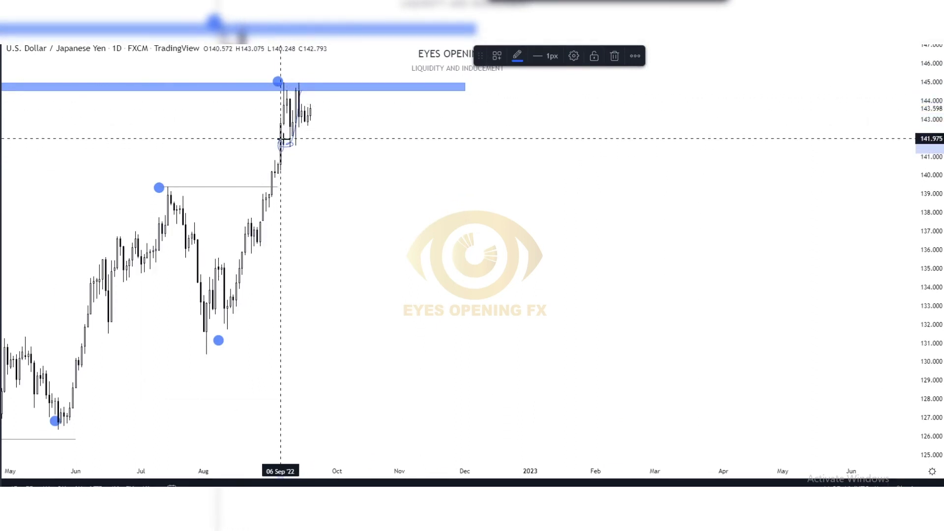
{"action": "key", "text": "Delete"}
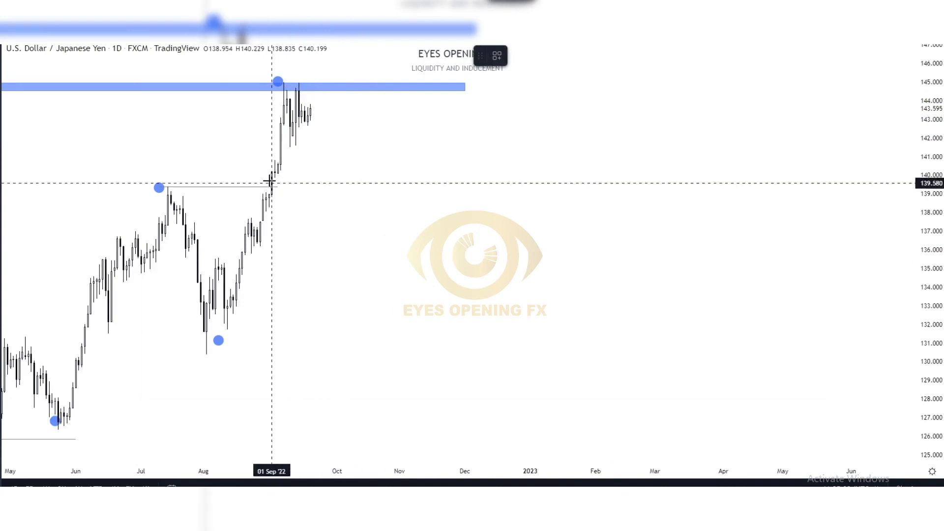
{"action": "left_click", "coordinate": [278, 145]}
{"action": "left_click", "coordinate": [299, 146]}
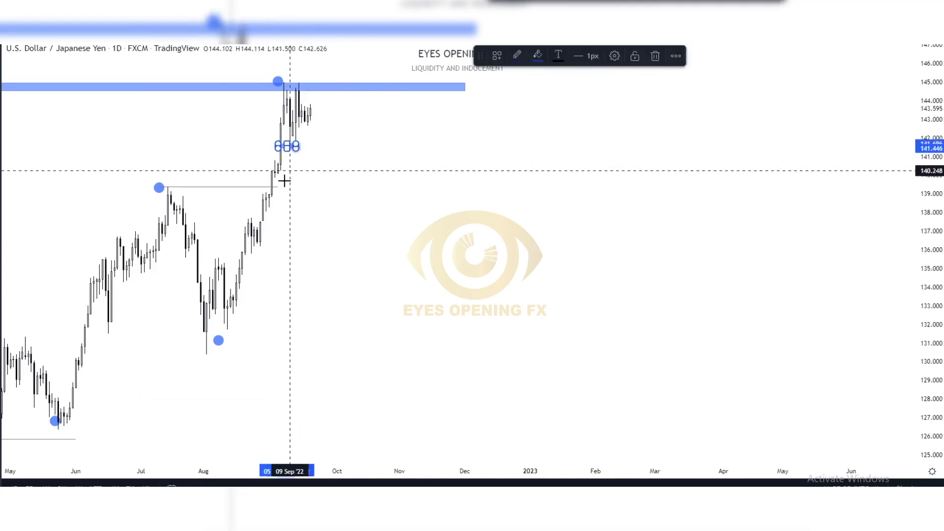
{"action": "left_click", "coordinate": [284, 143]}
{"action": "left_click", "coordinate": [344, 123]}
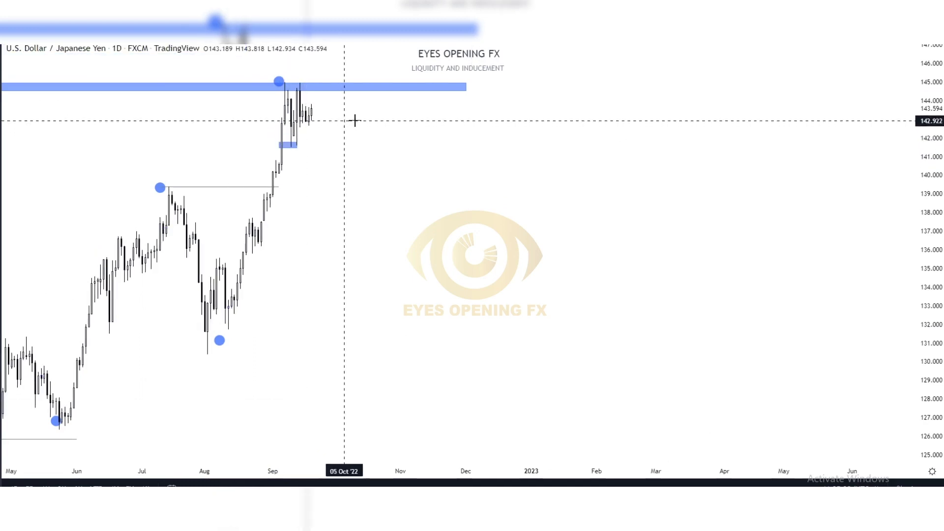
Switch the chart to the 4-hour timeframe and mark the two September highs with a rectangle just under 145.
{"action": "left_click_drag", "start_coordinate": [344, 120], "coordinate": [419, 120]}
{"action": "left_click", "coordinate": [268, 32]}
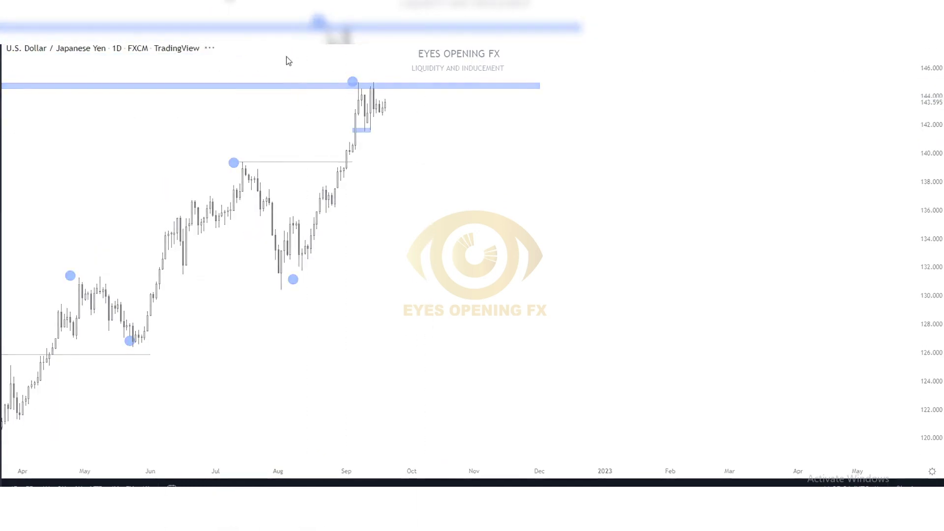
{"action": "scroll", "coordinate": [312, 134], "scroll_direction": "down", "scroll_amount": 2}
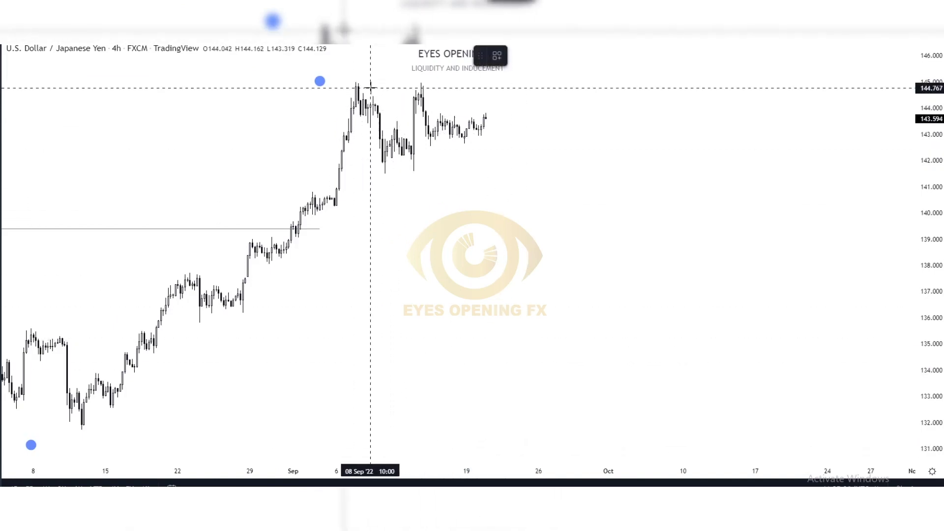
{"action": "left_click", "coordinate": [356, 84]}
{"action": "left_click", "coordinate": [423, 85]}
{"action": "mouse_move", "coordinate": [424, 85]}
{"action": "left_mouse_down"}
{"action": "mouse_move", "coordinate": [392, 80]}
{"action": "mouse_move", "coordinate": [399, 92]}
{"action": "left_mouse_up"}
Sketch a freehand path from the current price up to the twin highs and down past the September low, and underline that low.
{"action": "left_click_drag", "start_coordinate": [486, 134], "coordinate": [467, 123]}
{"action": "scroll", "coordinate": [467, 124], "scroll_direction": "down", "scroll_amount": 2}
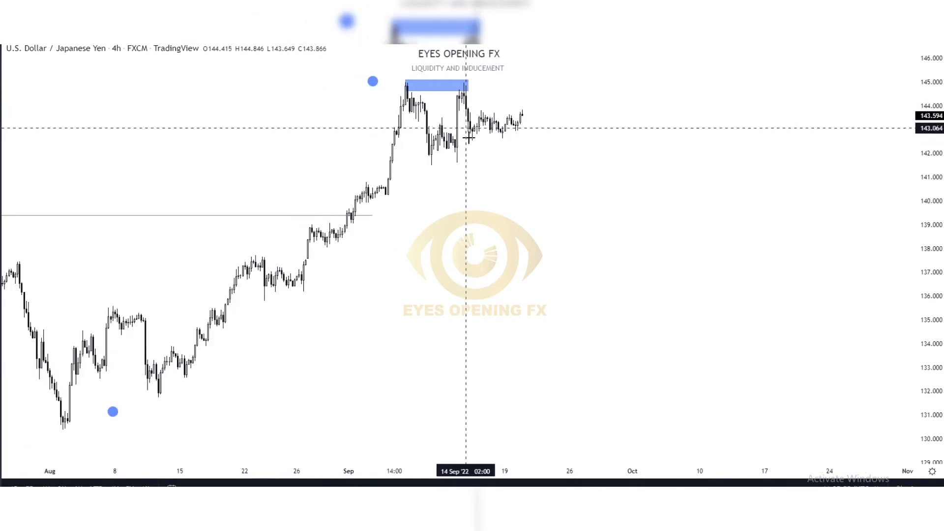
{"action": "scroll", "coordinate": [455, 167], "scroll_direction": "down", "scroll_amount": 3}
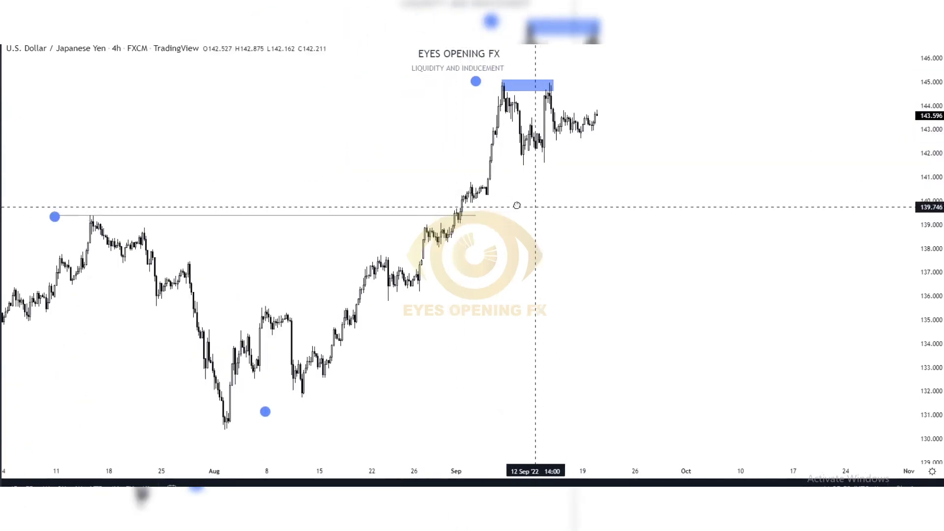
{"action": "left_click_drag", "start_coordinate": [517, 205], "coordinate": [452, 152]}
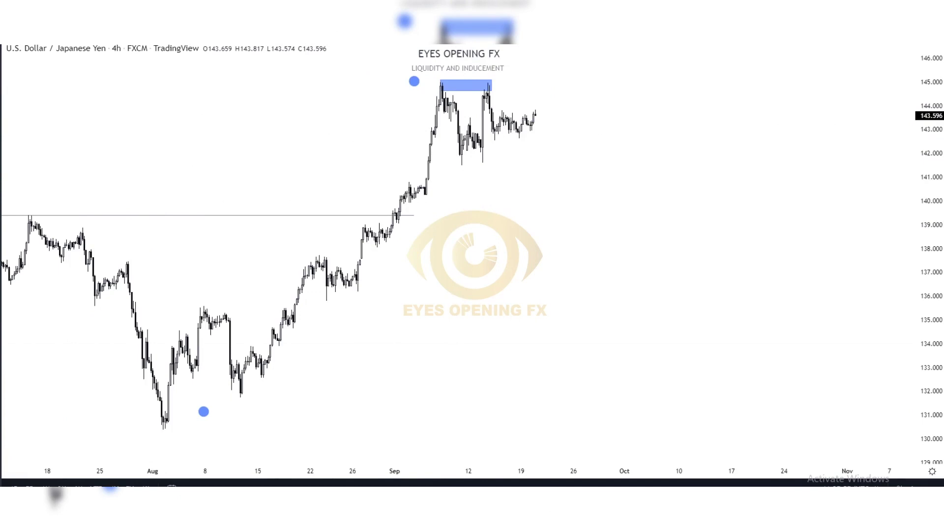
{"action": "mouse_move", "coordinate": [526, 116]}
{"action": "left_mouse_down"}
{"action": "mouse_move", "coordinate": [542, 121]}
{"action": "mouse_move", "coordinate": [569, 84]}
{"action": "mouse_move", "coordinate": [580, 166]}
{"action": "left_mouse_up"}
{"action": "left_click_drag", "start_coordinate": [480, 160], "coordinate": [574, 159]}
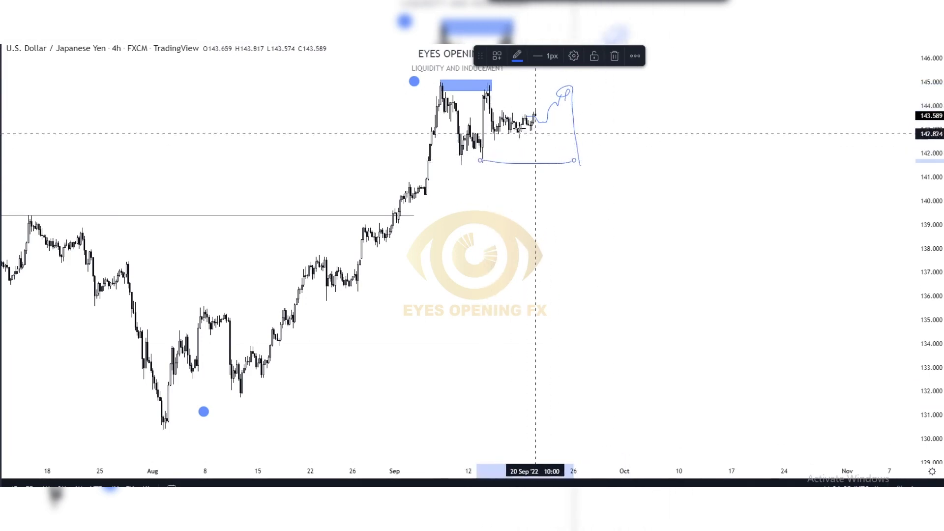
Extend the freehand projection down to about 136.5, back up to about 142 and down again to about 135.4.
{"action": "scroll", "coordinate": [513, 165], "scroll_direction": "down", "scroll_amount": 2}
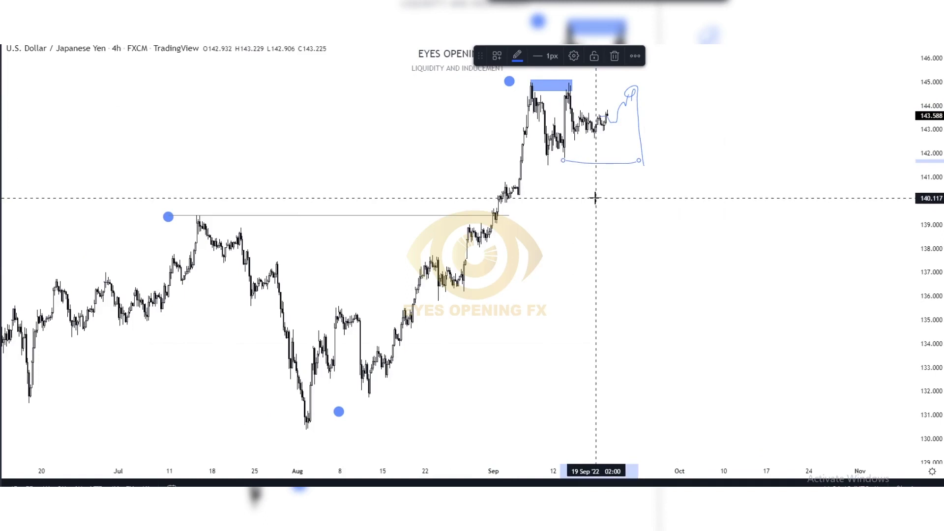
{"action": "left_click_drag", "start_coordinate": [594, 198], "coordinate": [560, 192]}
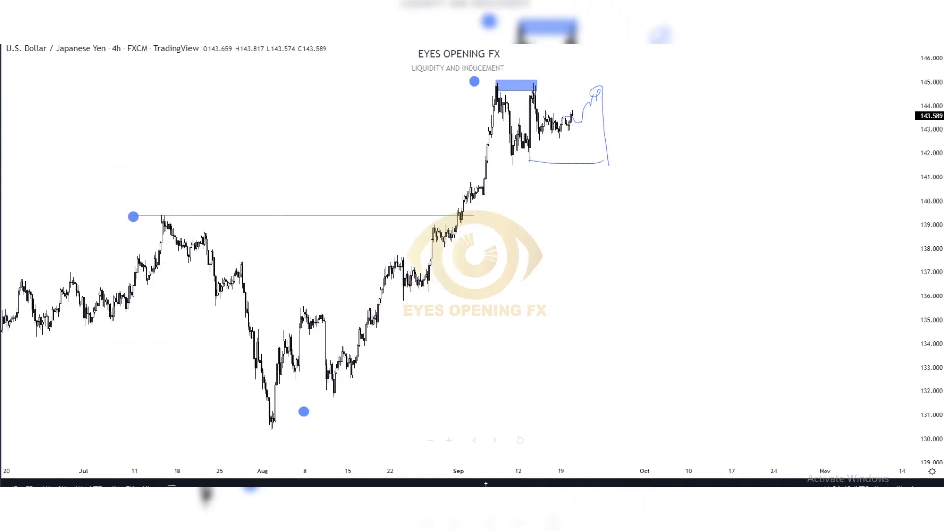
{"action": "mouse_move", "coordinate": [608, 167]}
{"action": "left_mouse_down"}
{"action": "mouse_move", "coordinate": [623, 162]}
{"action": "mouse_move", "coordinate": [638, 187]}
{"action": "mouse_move", "coordinate": [723, 249]}
{"action": "mouse_move", "coordinate": [737, 282]}
{"action": "mouse_move", "coordinate": [761, 198]}
{"action": "left_mouse_up"}
{"action": "left_click_drag", "start_coordinate": [776, 170], "coordinate": [794, 207]}
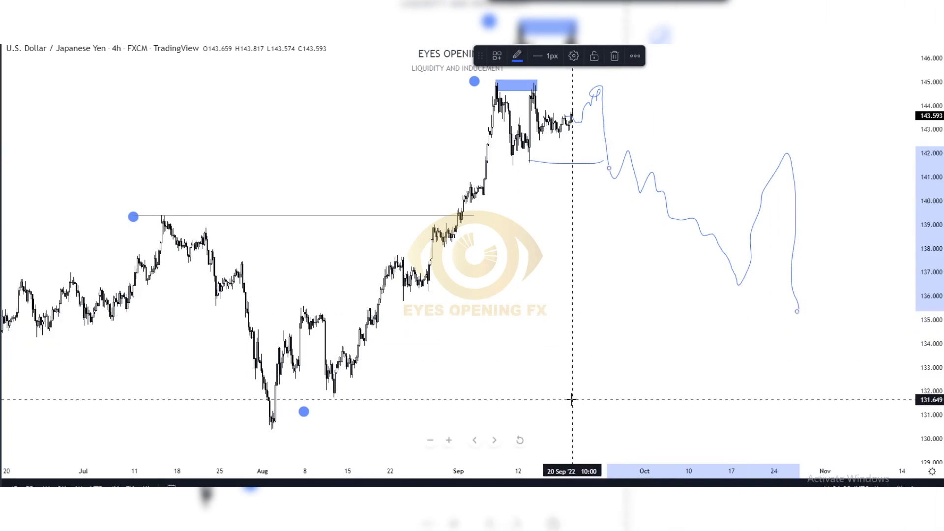
{"action": "left_click", "coordinate": [544, 339]}
Delete all the freehand projection strokes, including the underline at the September low.
{"action": "scroll", "coordinate": [527, 310], "scroll_direction": "down", "scroll_amount": 1}
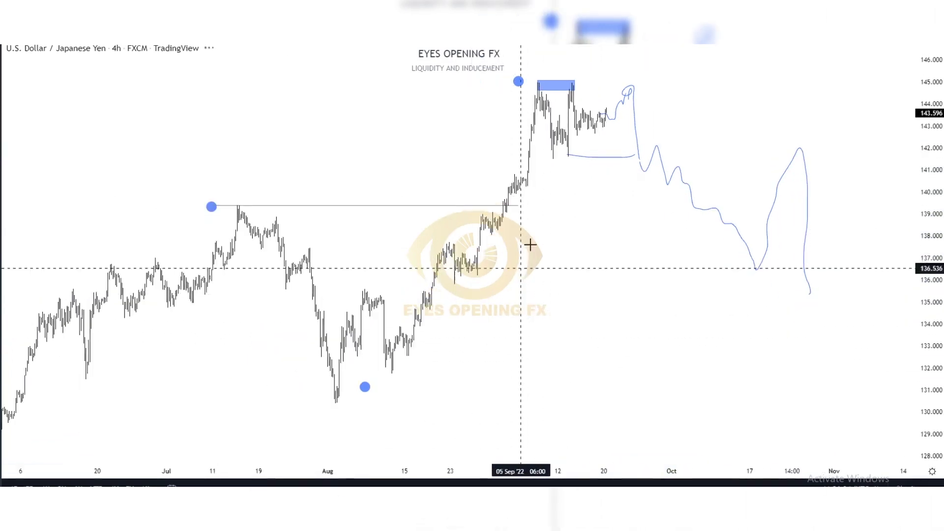
{"action": "left_click_drag", "start_coordinate": [562, 243], "coordinate": [522, 243]}
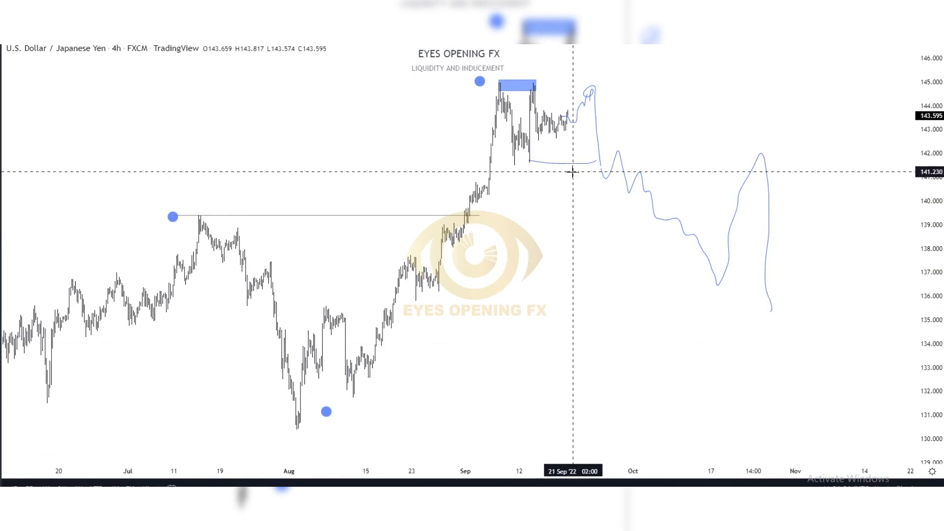
{"action": "scroll", "coordinate": [573, 169], "scroll_direction": "up", "scroll_amount": 2}
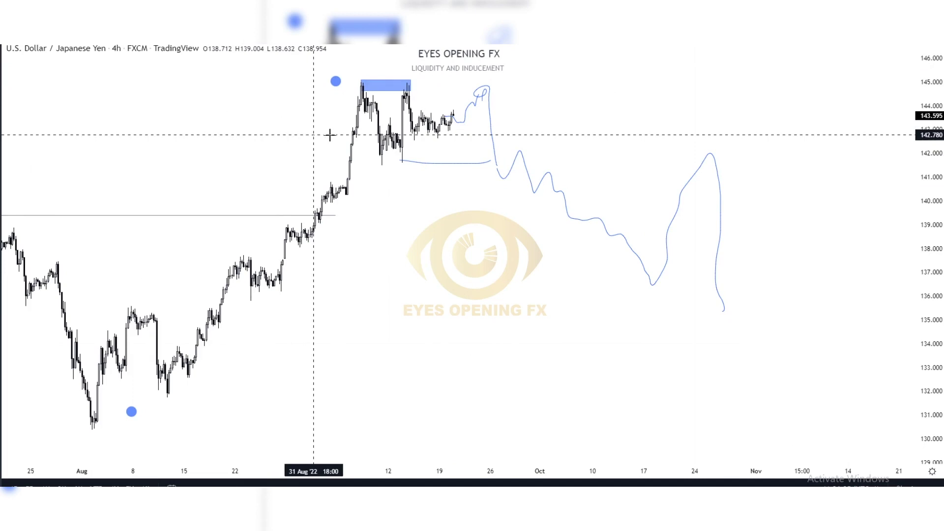
{"action": "left_click", "coordinate": [461, 125]}
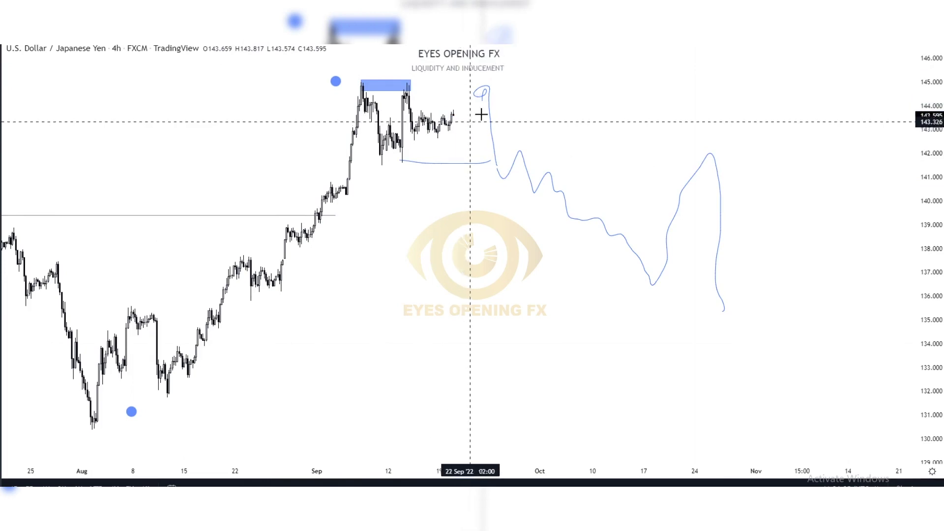
{"action": "left_click", "coordinate": [483, 99]}
{"action": "key", "text": "Delete"}
{"action": "left_click", "coordinate": [471, 164]}
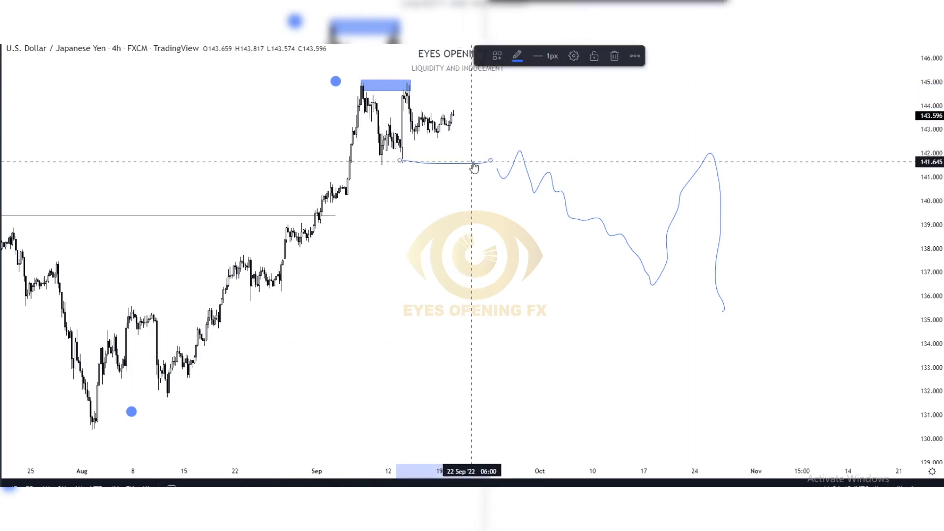
{"action": "key", "text": "Delete"}
{"action": "left_click", "coordinate": [500, 173]}
{"action": "key", "text": "Delete"}
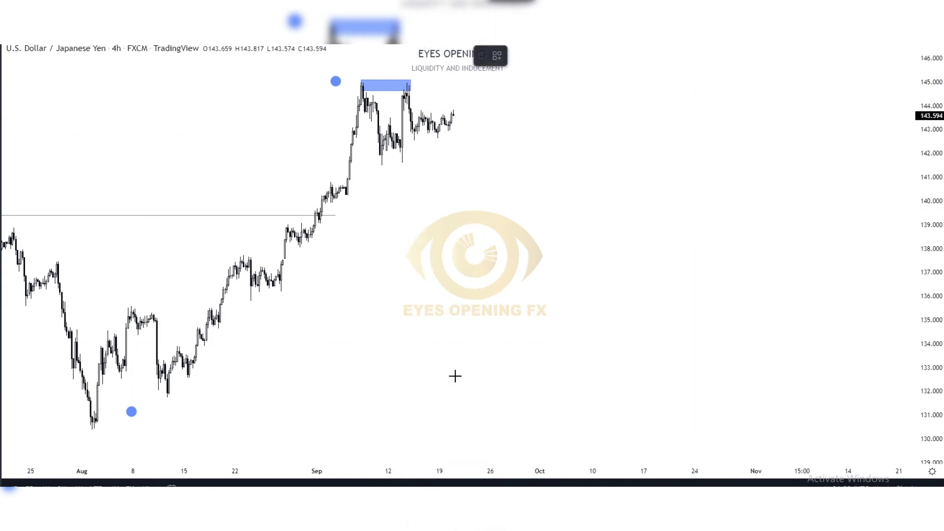
Sketch a freehand choppy decline from the current price to about 138.8, and delete it.
{"action": "mouse_move", "coordinate": [454, 120]}
{"action": "left_mouse_down"}
{"action": "mouse_move", "coordinate": [485, 145]}
{"action": "mouse_move", "coordinate": [516, 116]}
{"action": "mouse_move", "coordinate": [566, 185]}
{"action": "mouse_move", "coordinate": [581, 227]}
{"action": "left_mouse_up"}
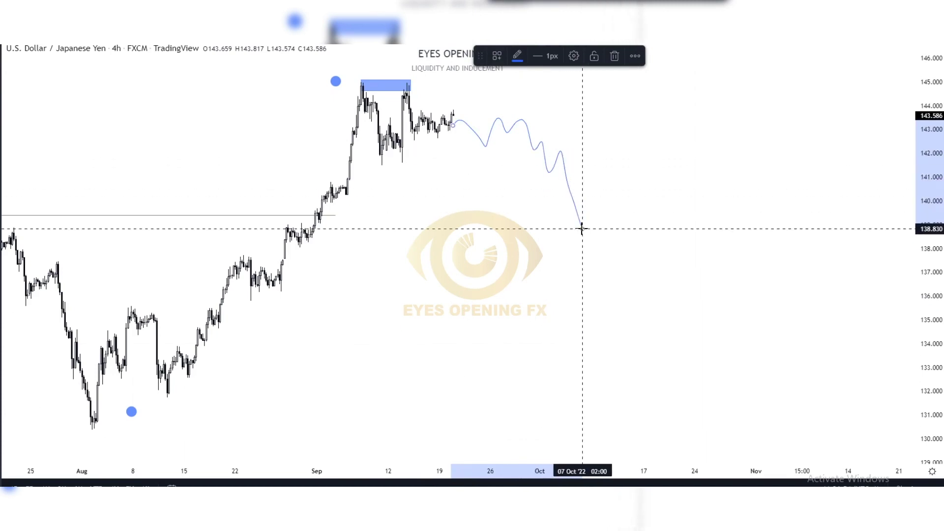
{"action": "key", "text": "Delete"}
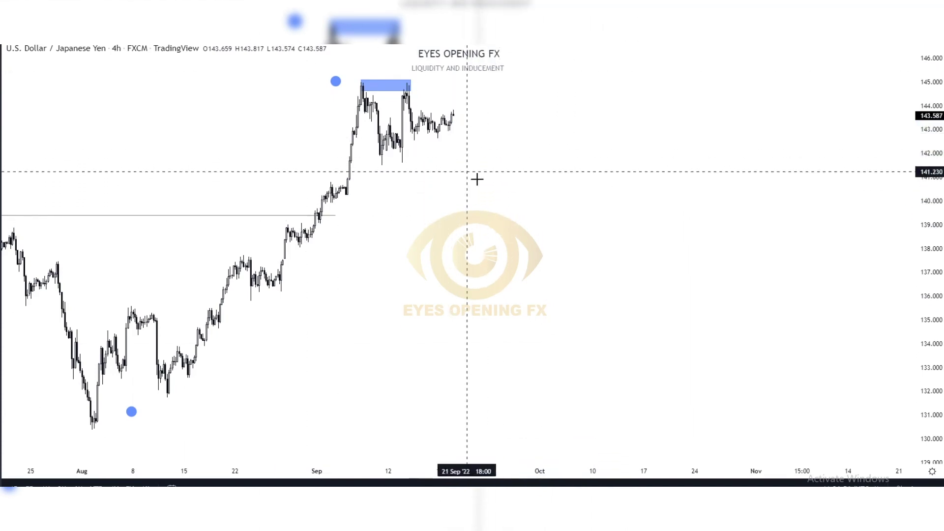